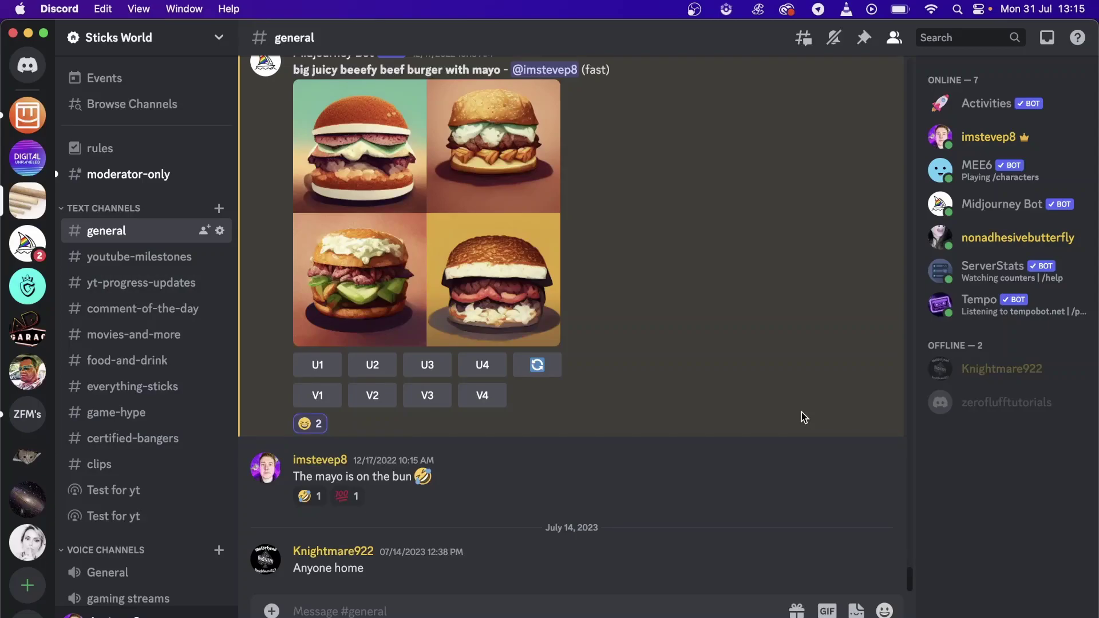
Step: Search for the Pancake bot, open pancake.gg, and start its Discord invite
key(super+Tab)
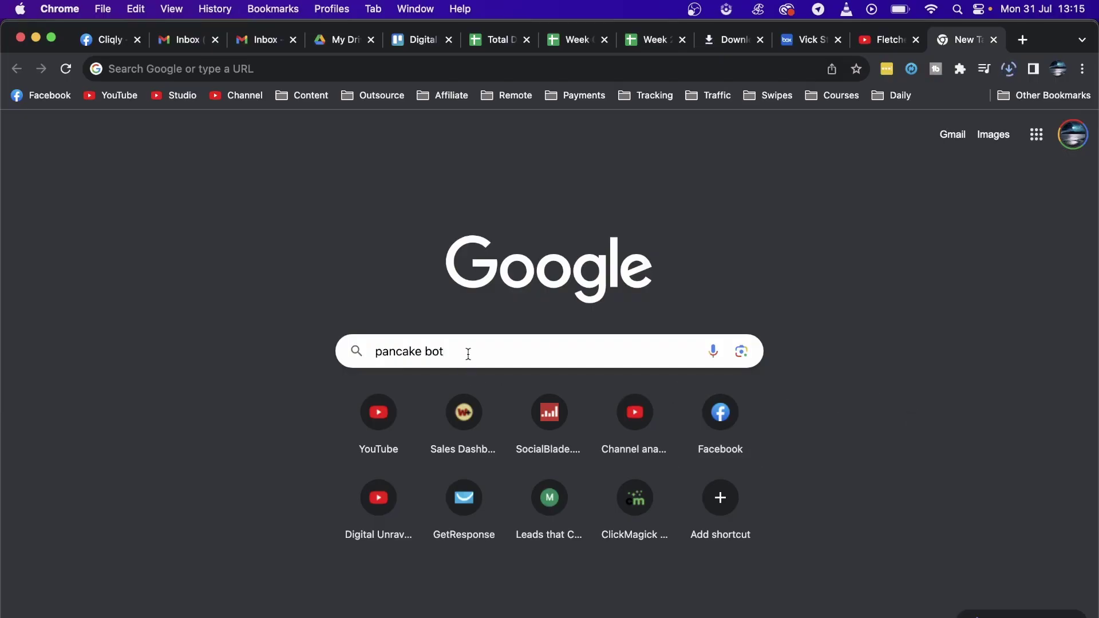
key(Return)
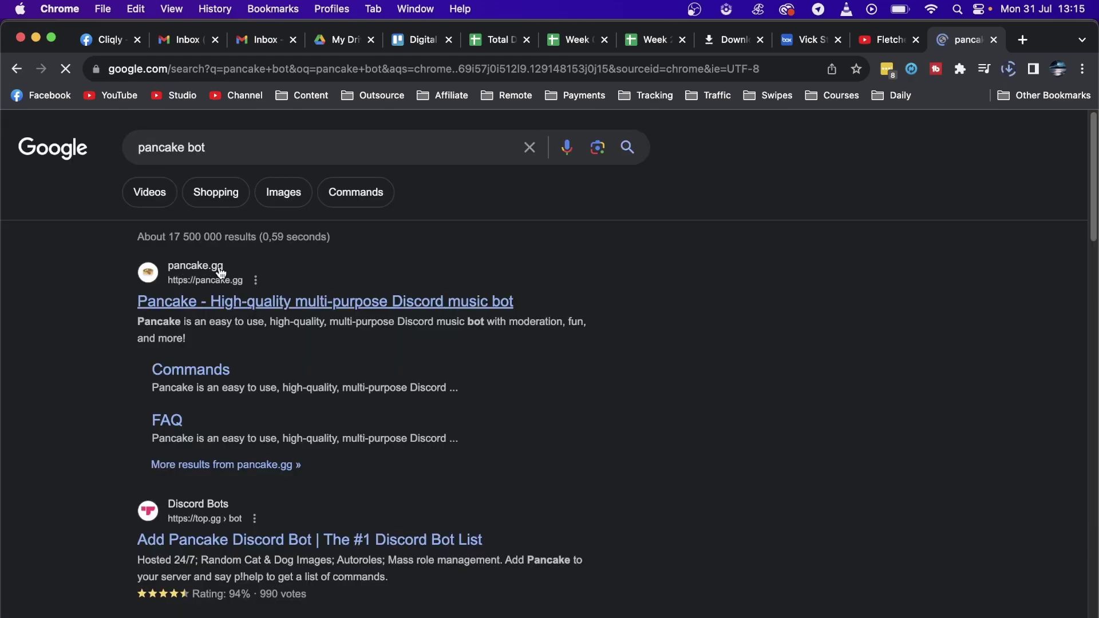
click(330, 303)
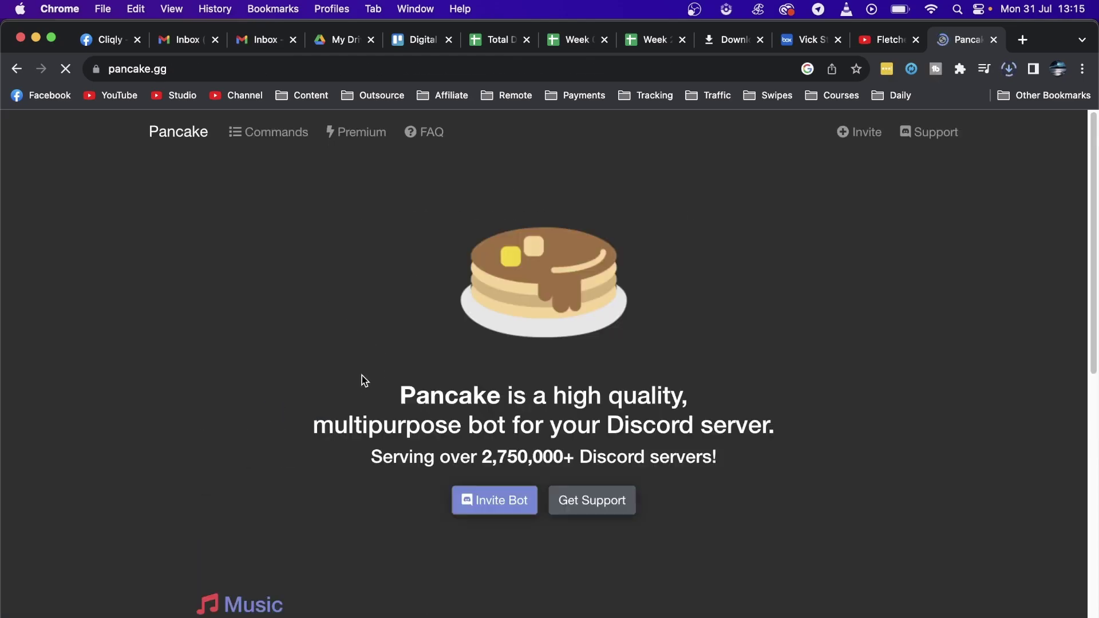
click(503, 508)
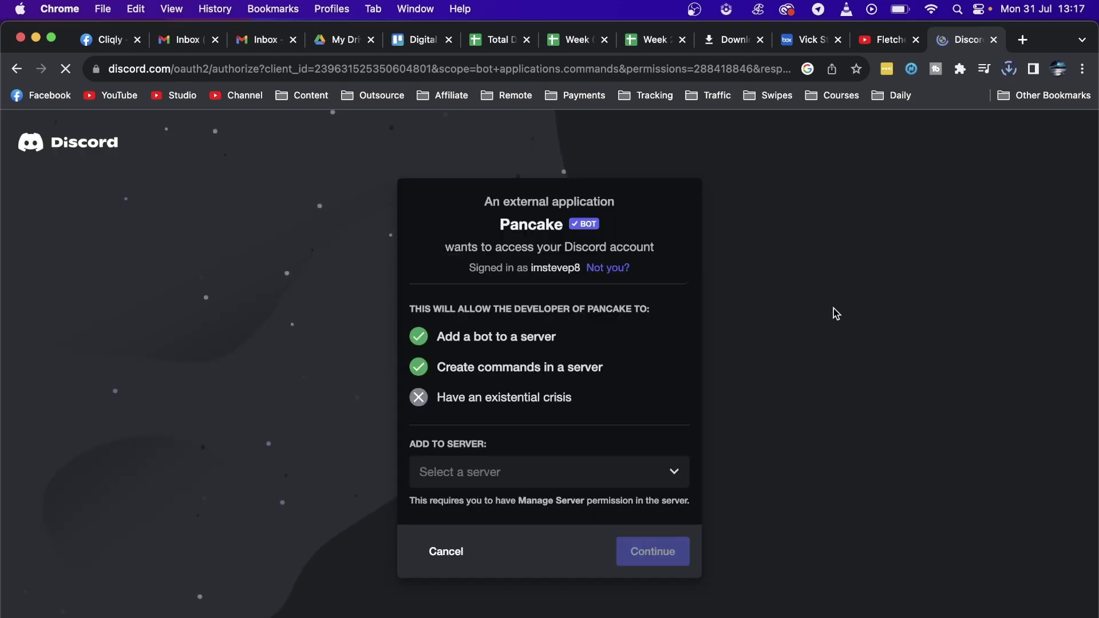
Step: Add Pancake to the Sticks World server and authorize its permissions
click(674, 472)
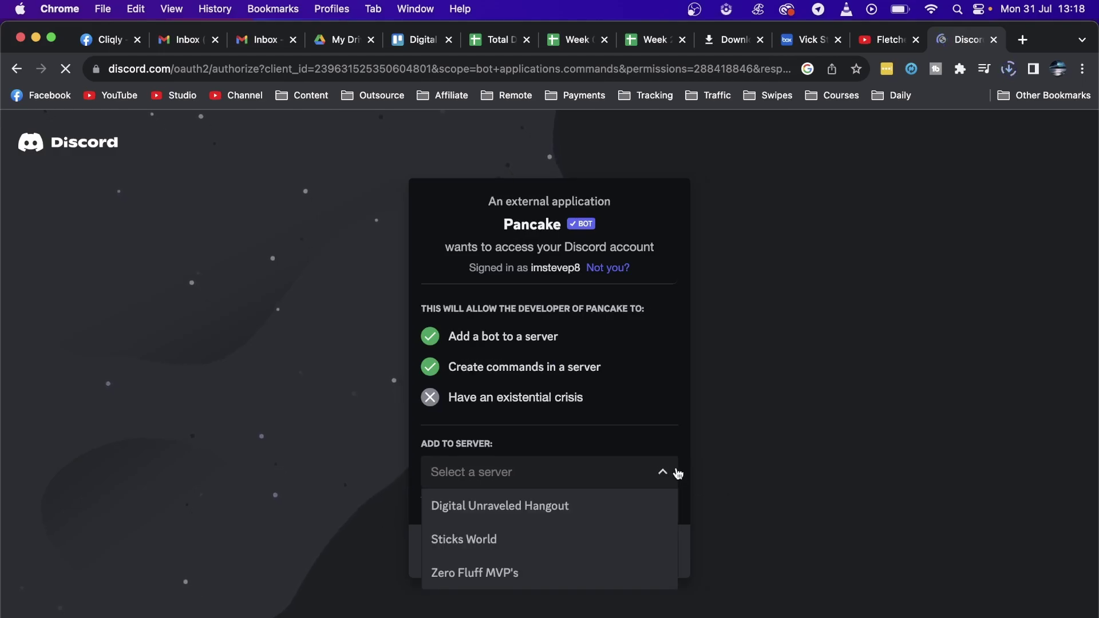
click(482, 540)
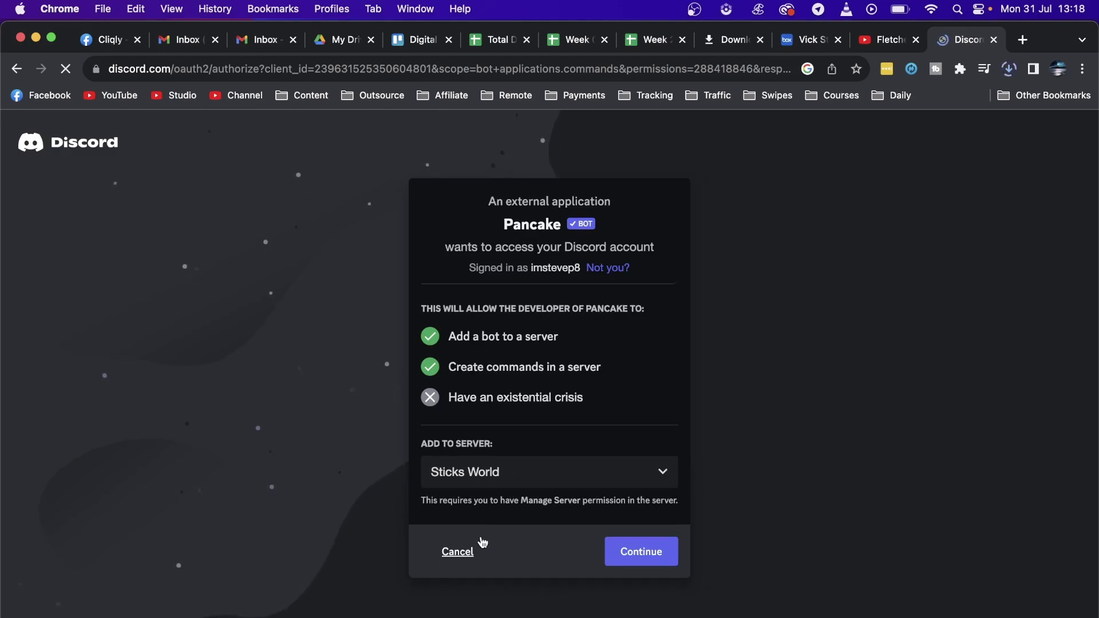
click(646, 561)
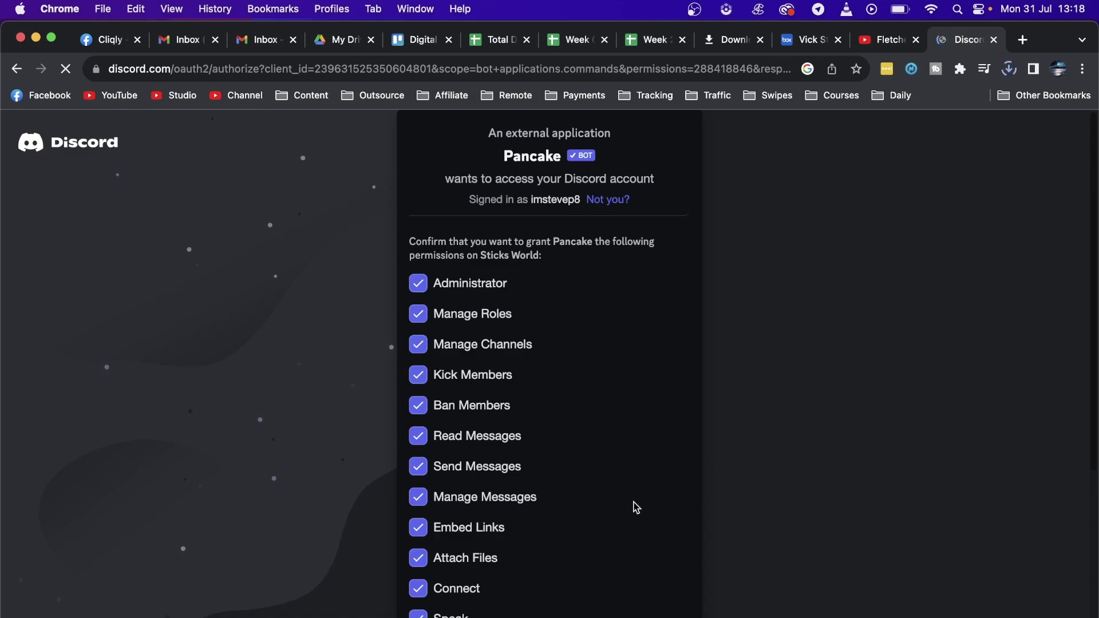
scroll(633, 446, down, 5)
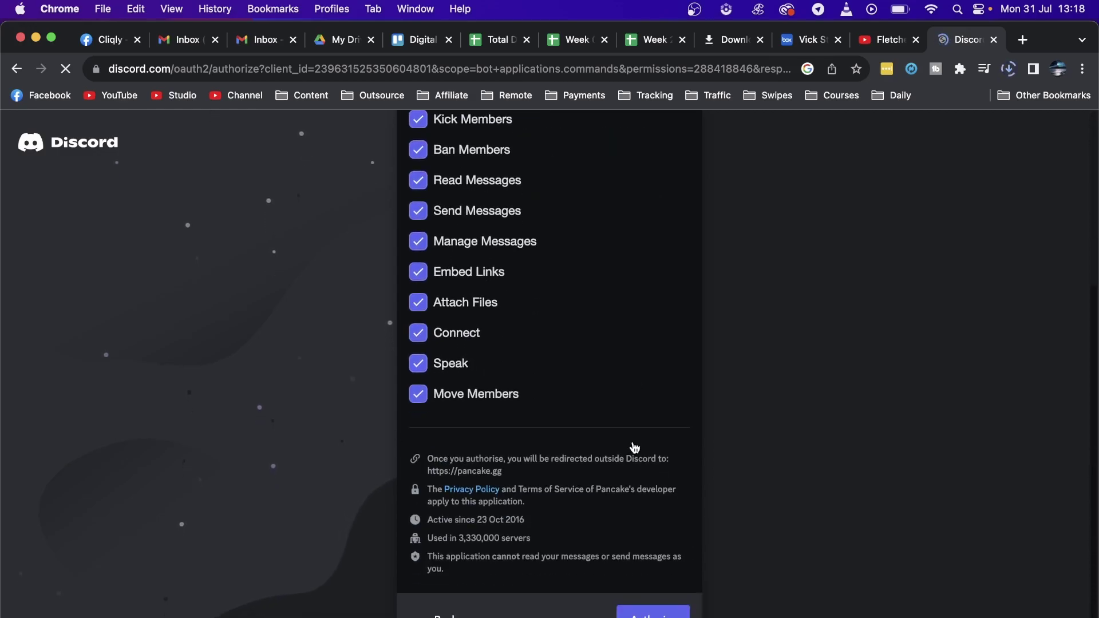
click(653, 614)
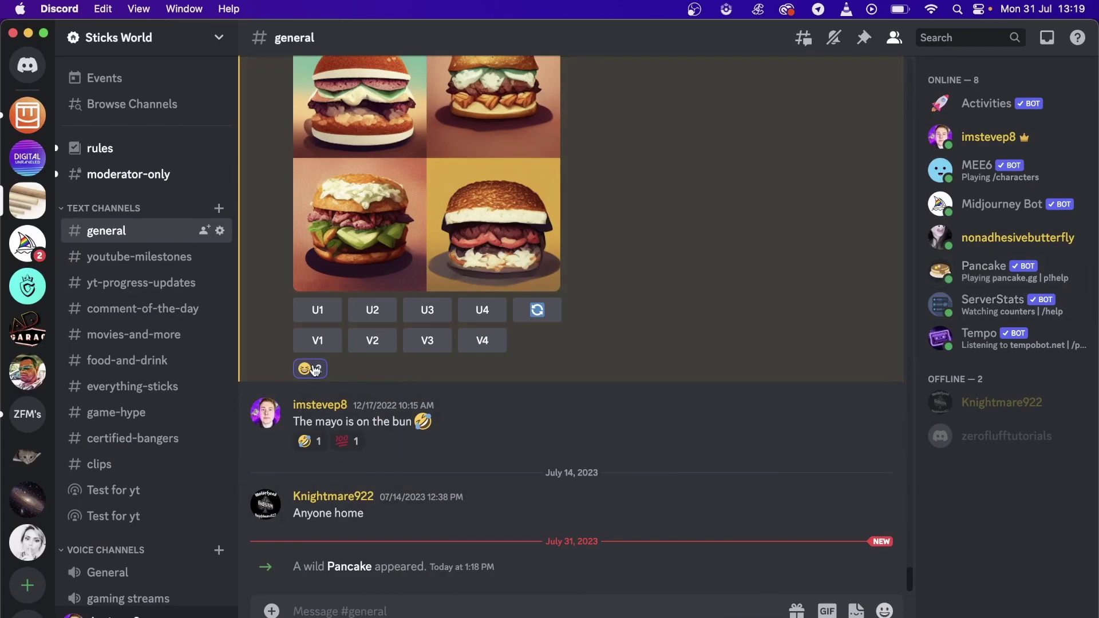
scroll(123, 353, down, 2)
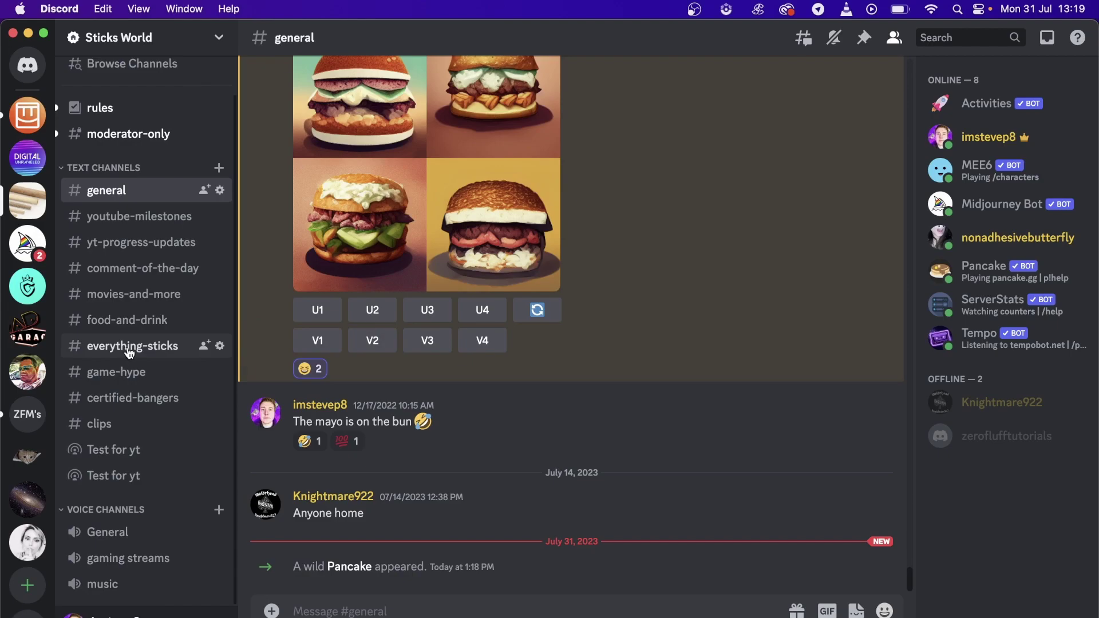
Step: Join the General voice channel on Sticks World
click(134, 537)
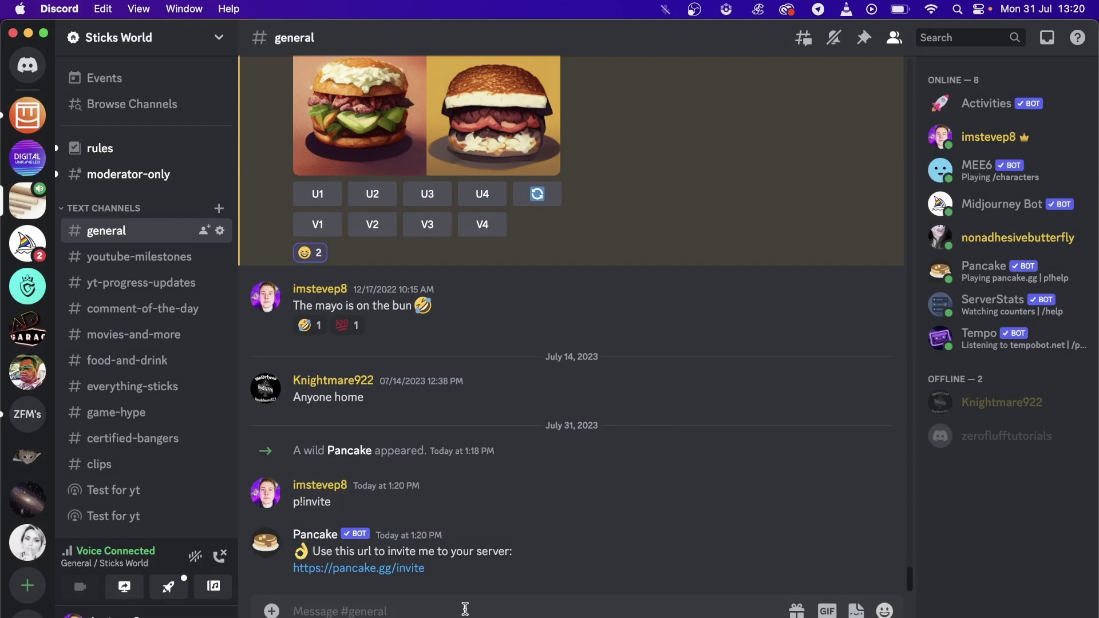
Step: Start a p! command in #general and copy the War Paint YouTube share link
click(464, 609)
text(p!)
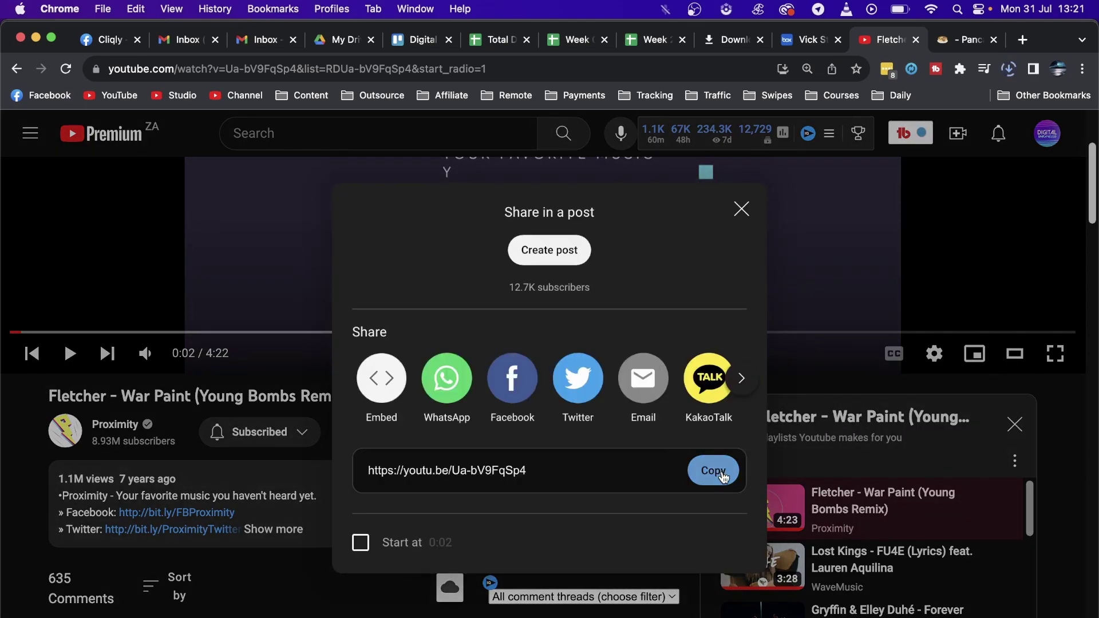
click(721, 478)
Step: Send the p! command with the pasted Fletcher – War Paint YouTube link in #general
key(super+Tab)
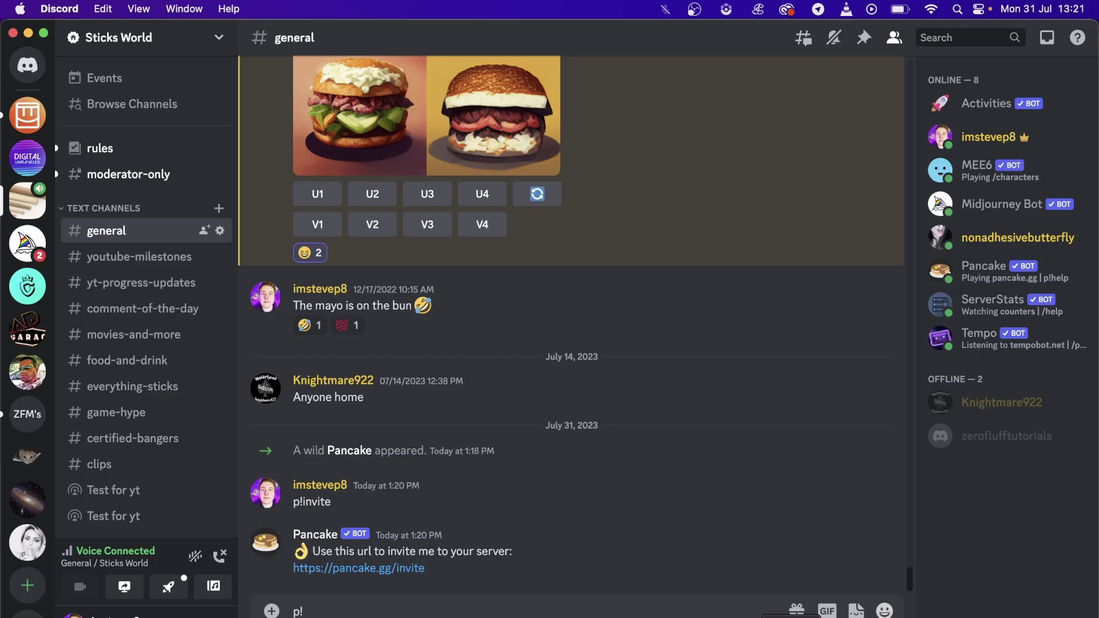
key(super+v)
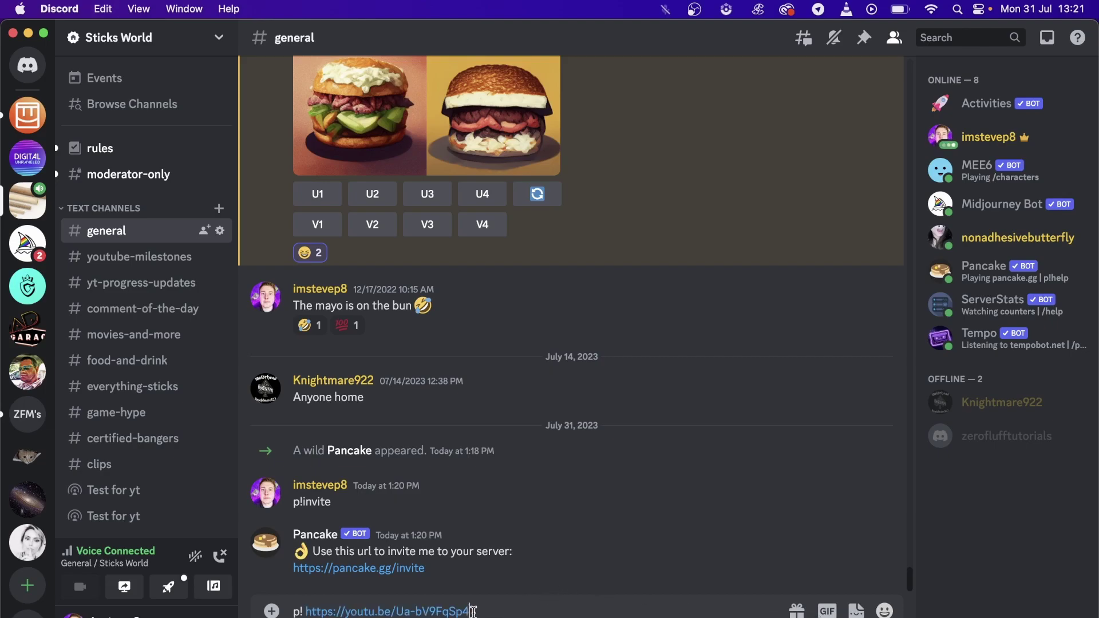
key(Return)
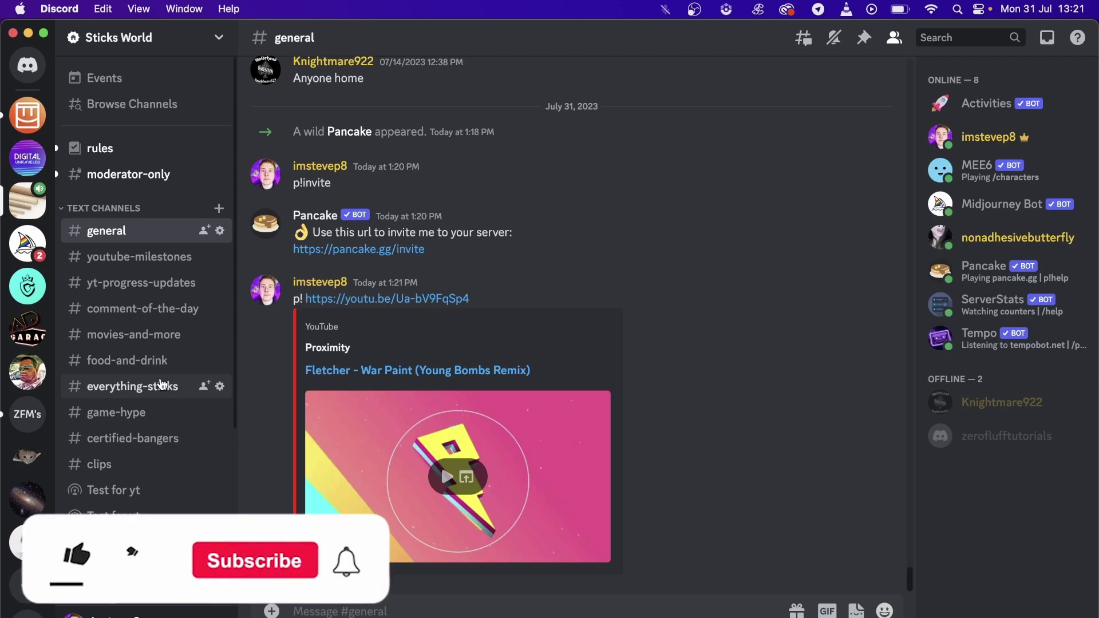